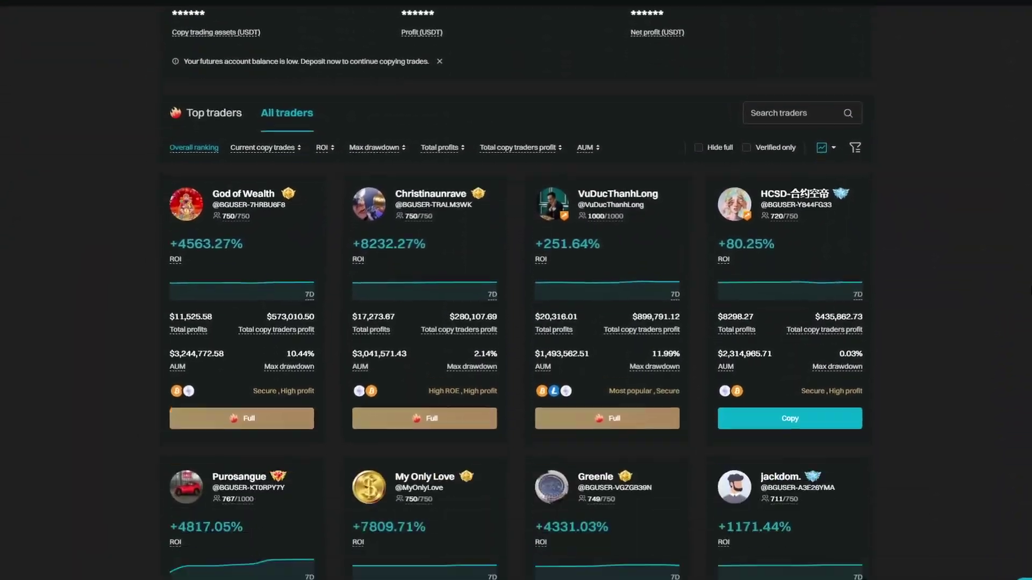
scroll(516, 290, down, 10)
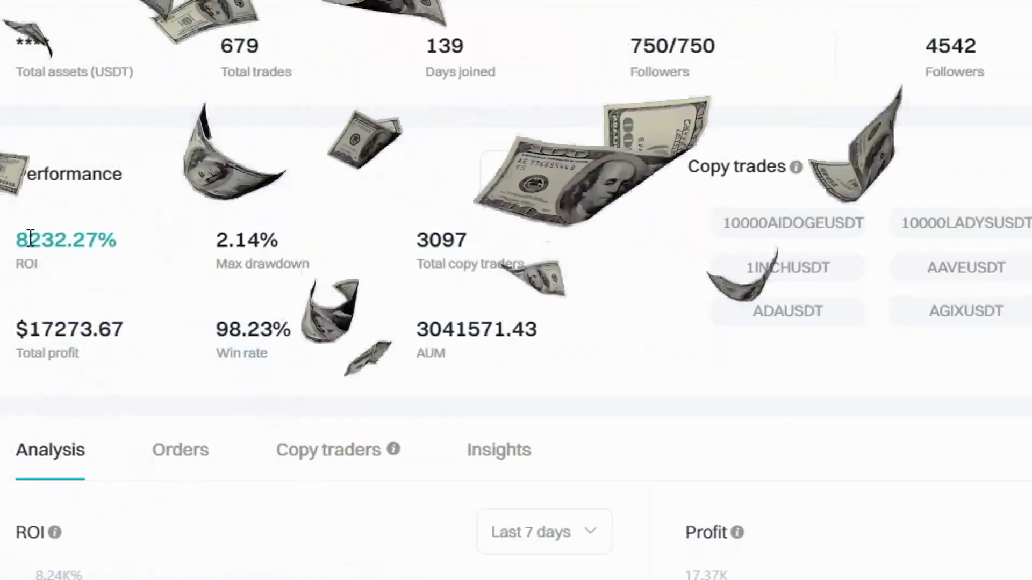
Highlight the trader's 8232.27% ROI, 17273.67 total profit, and the +23.41% and +7.48% trade ROIs
drag(119, 244, 76, 306)
click(100, 391)
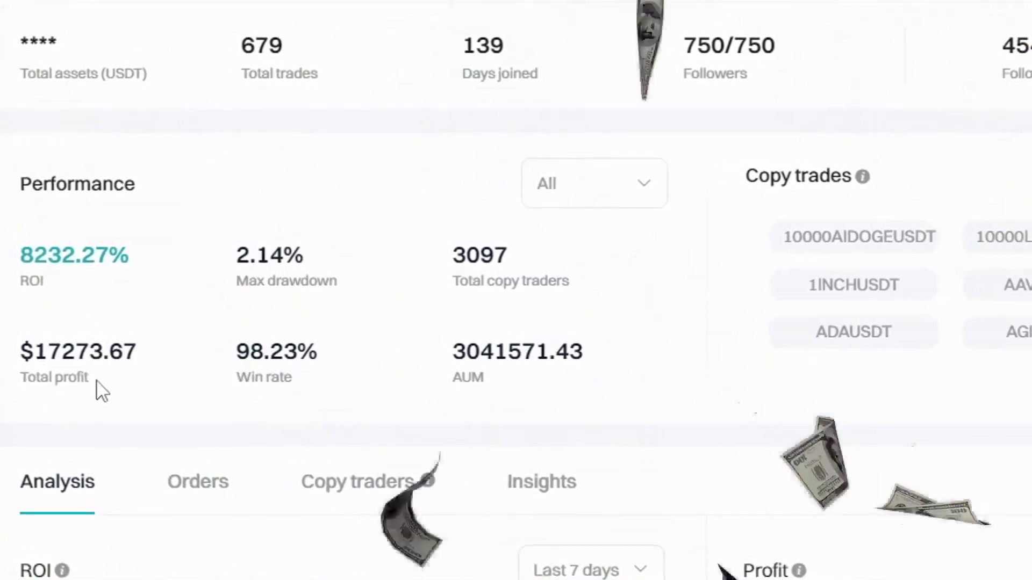
drag(140, 352, 35, 352)
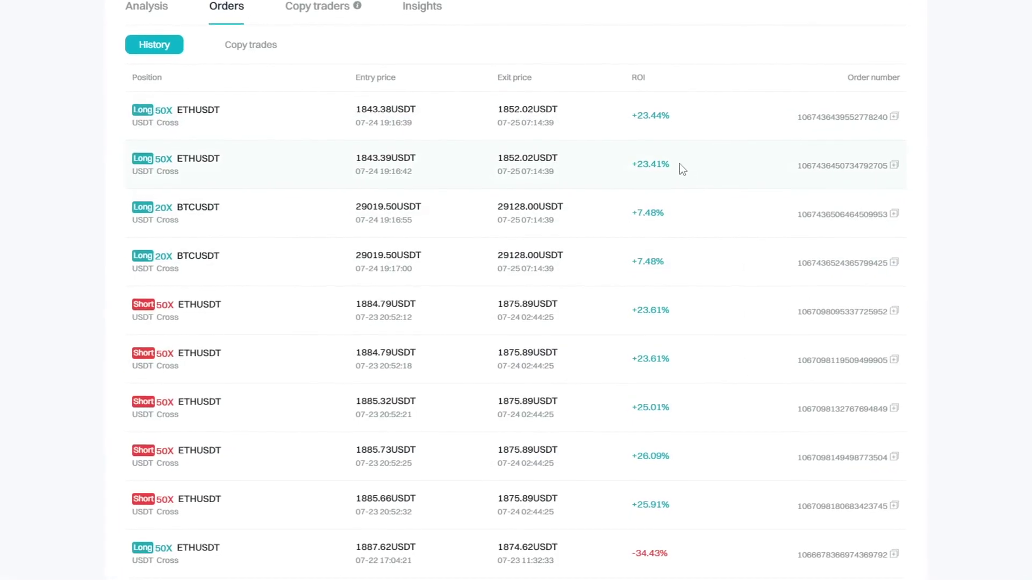
drag(680, 164, 642, 133)
drag(678, 185, 643, 182)
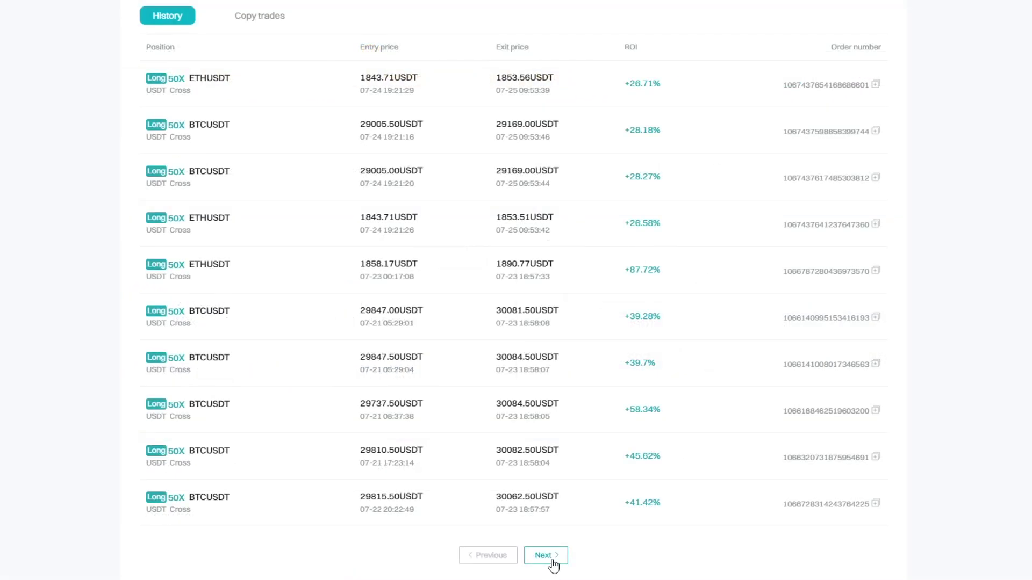
Page forward three times through the trader's older trade history
click(552, 561)
click(552, 561)
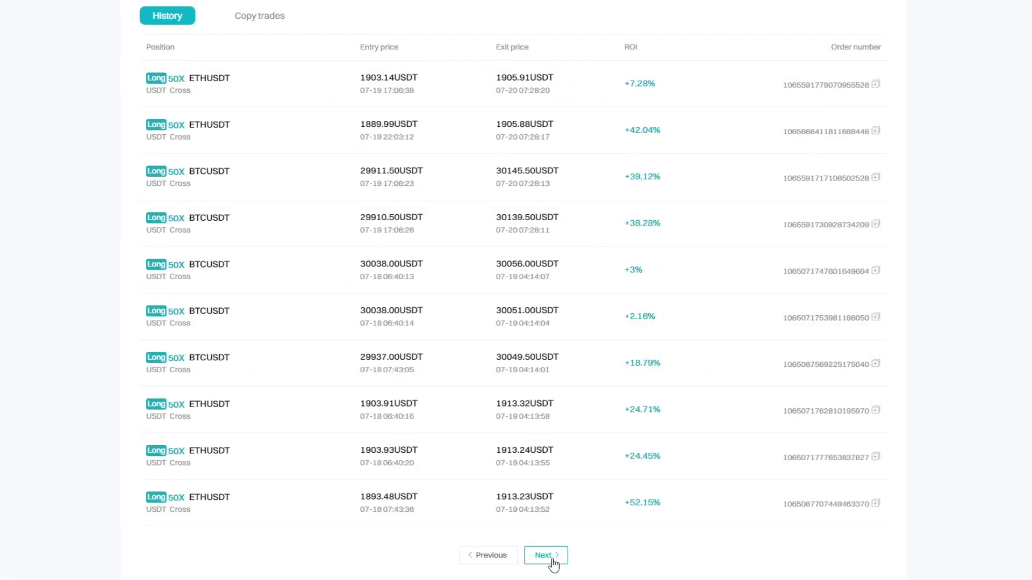
click(552, 561)
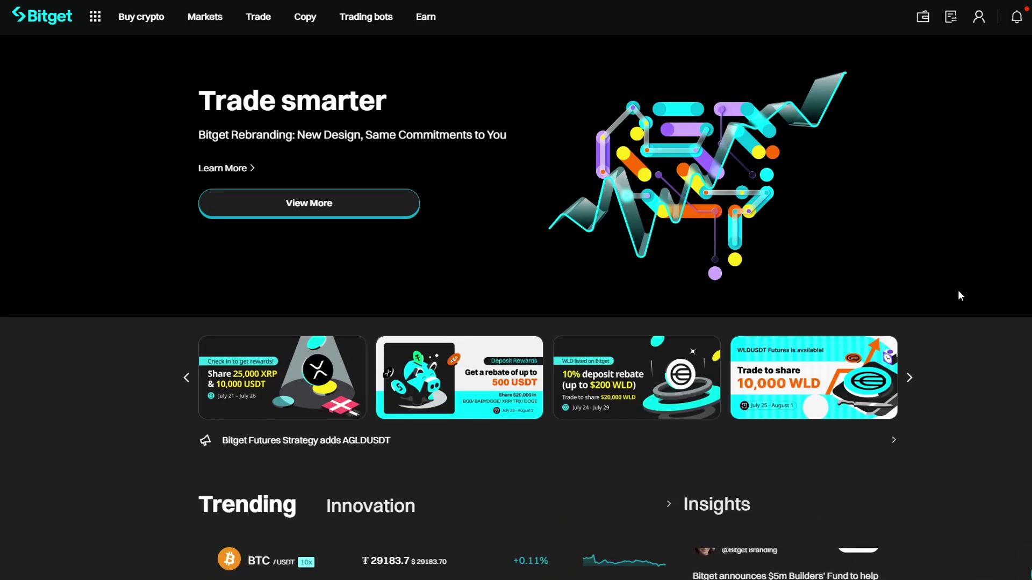
Open Futures Copy Trading from the Copy menu in the top navigation bar
mouse_move(309, 21)
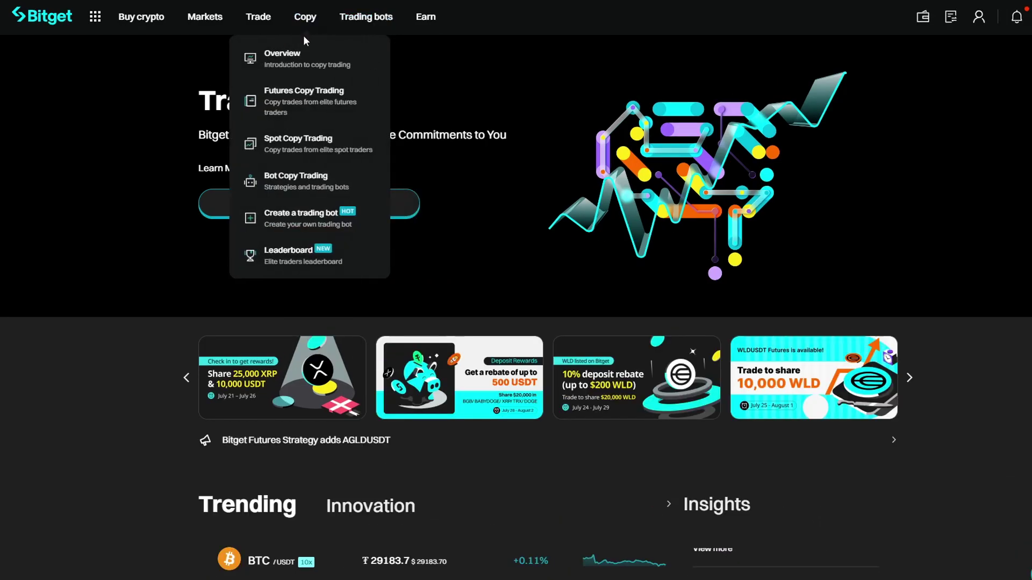
click(316, 98)
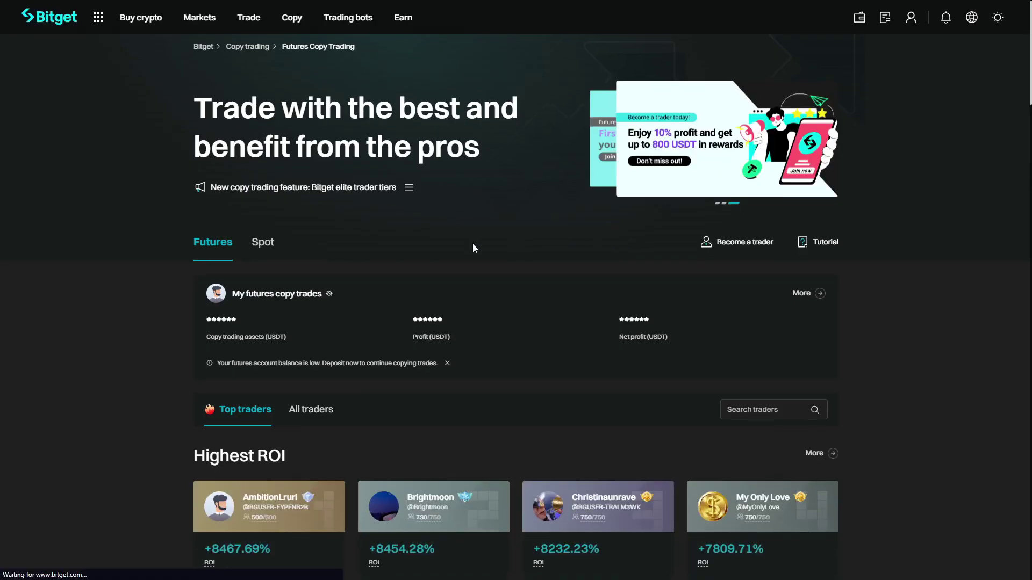
scroll(473, 245, down, 5)
scroll(487, 251, down, 10)
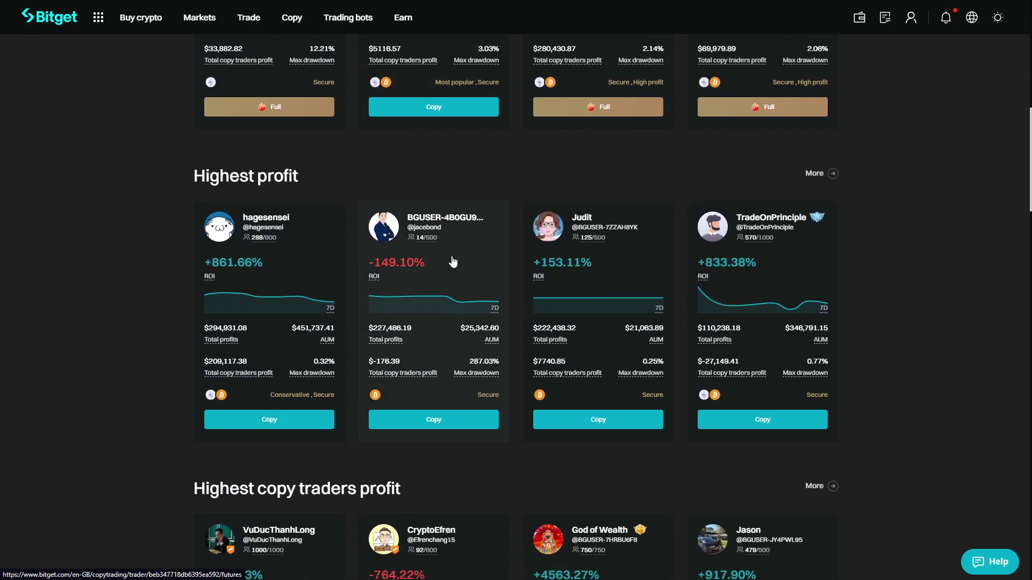
scroll(456, 255, down, 4)
scroll(459, 254, up, 3)
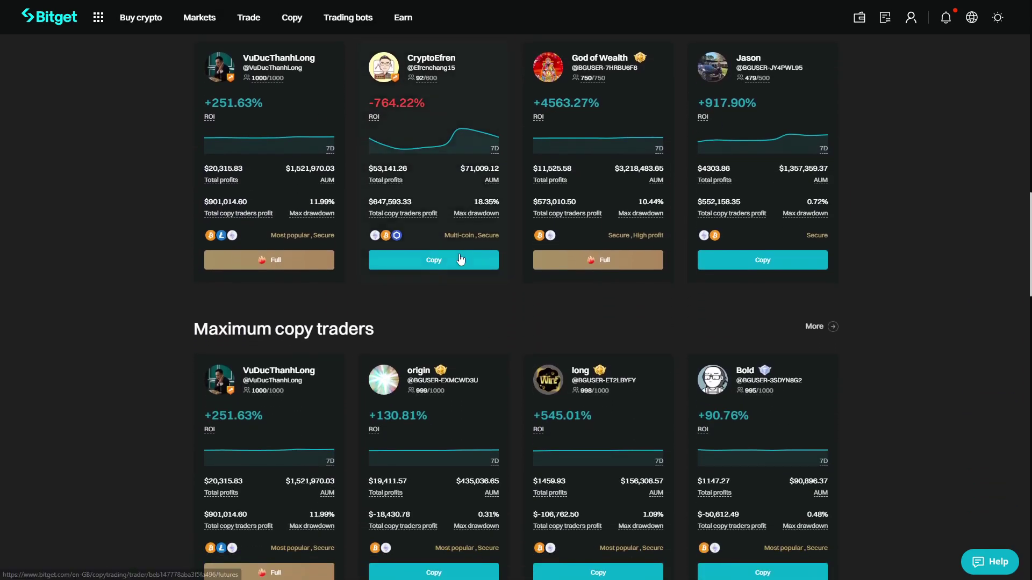
scroll(460, 260, up, 9)
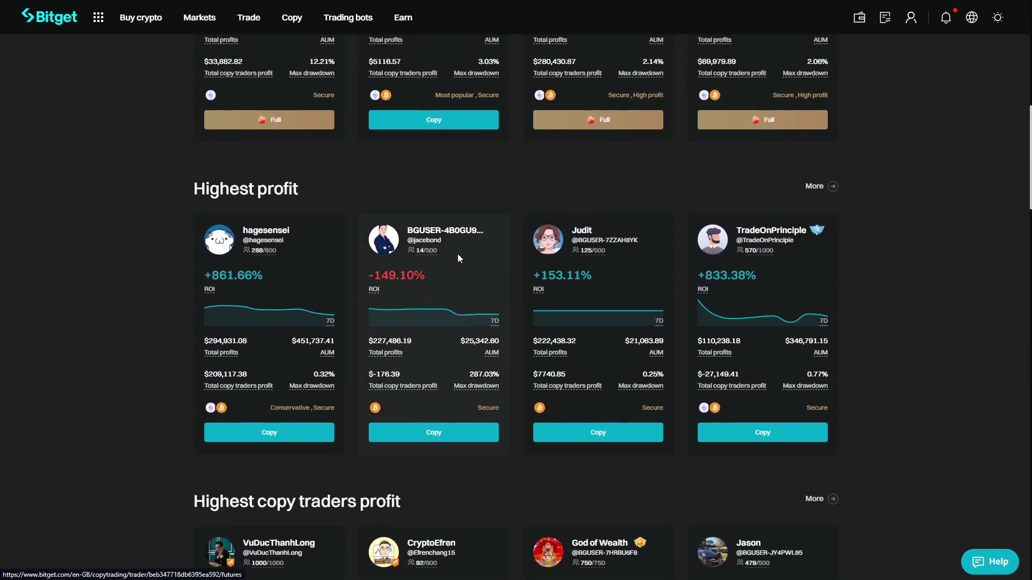
scroll(458, 258, up, 5)
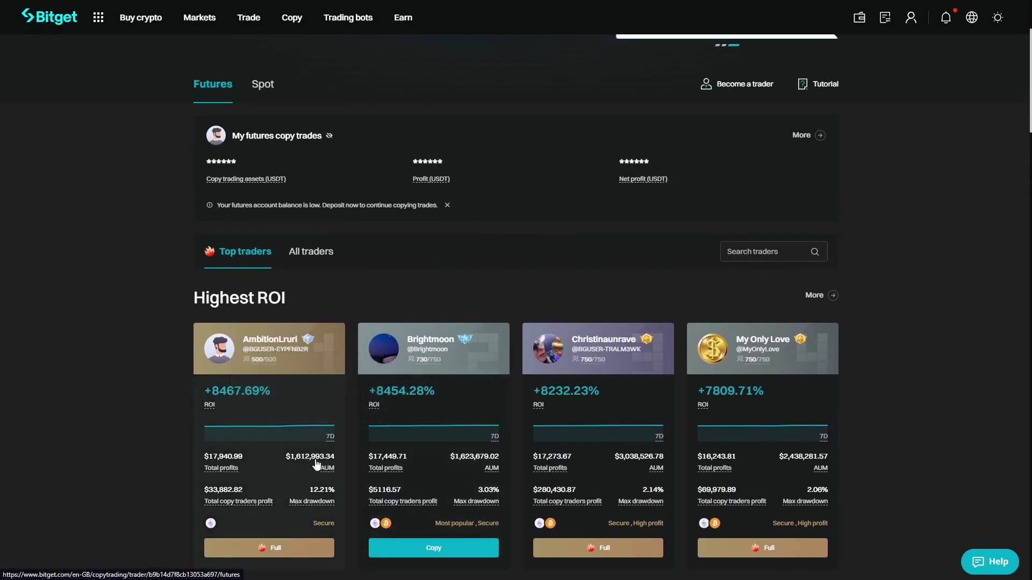
scroll(333, 460, down, 1)
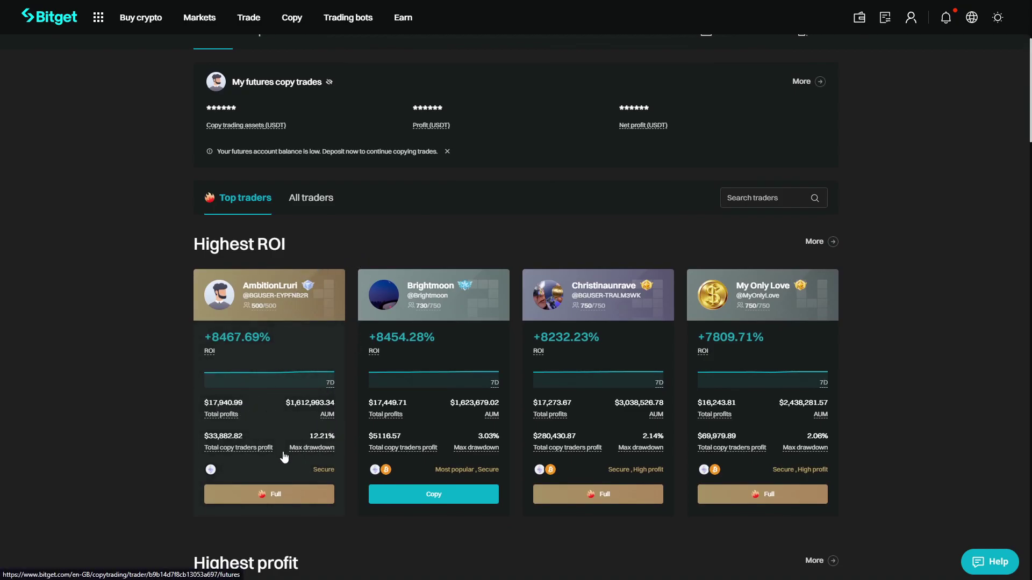
click(314, 197)
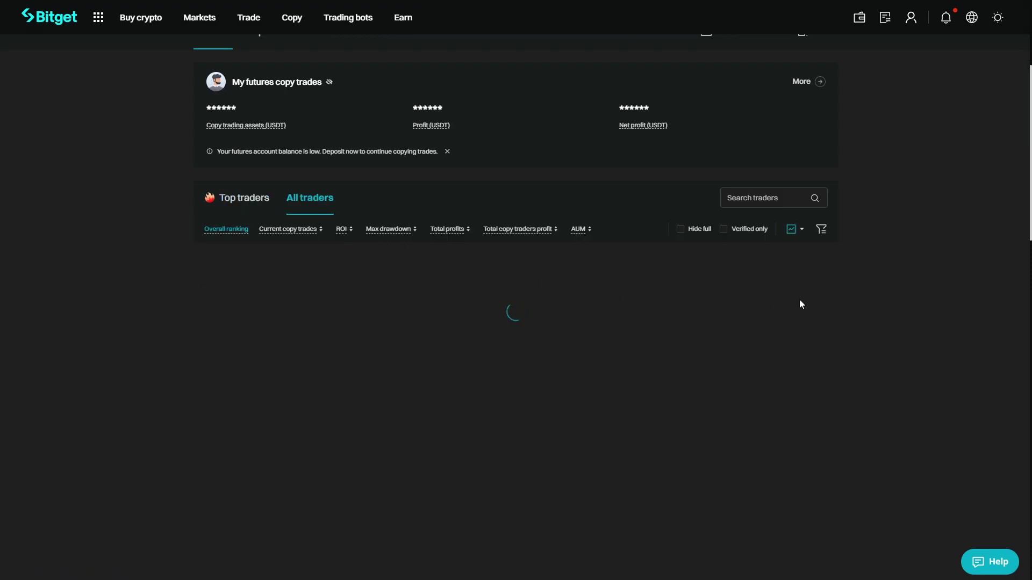
Scroll through the All traders cards to browse the available copy traders
scroll(793, 301, down, 3)
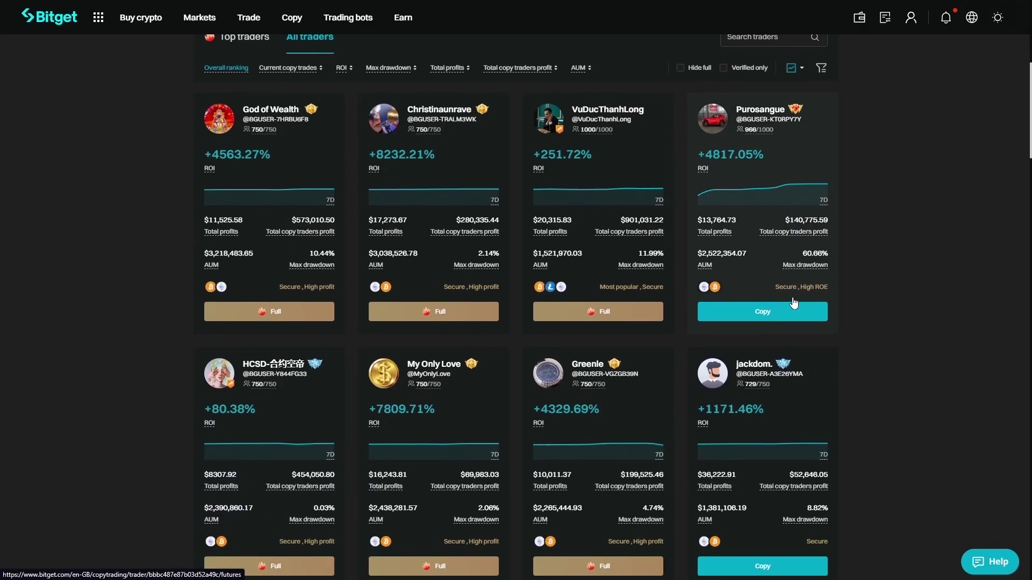
scroll(794, 304, down, 4)
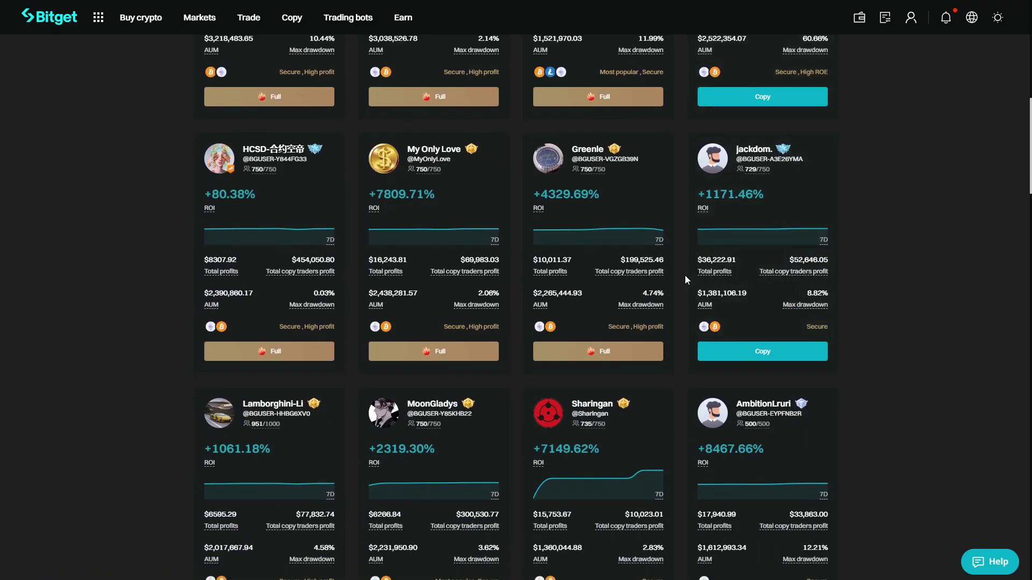
scroll(685, 276, down, 5)
scroll(685, 275, down, 6)
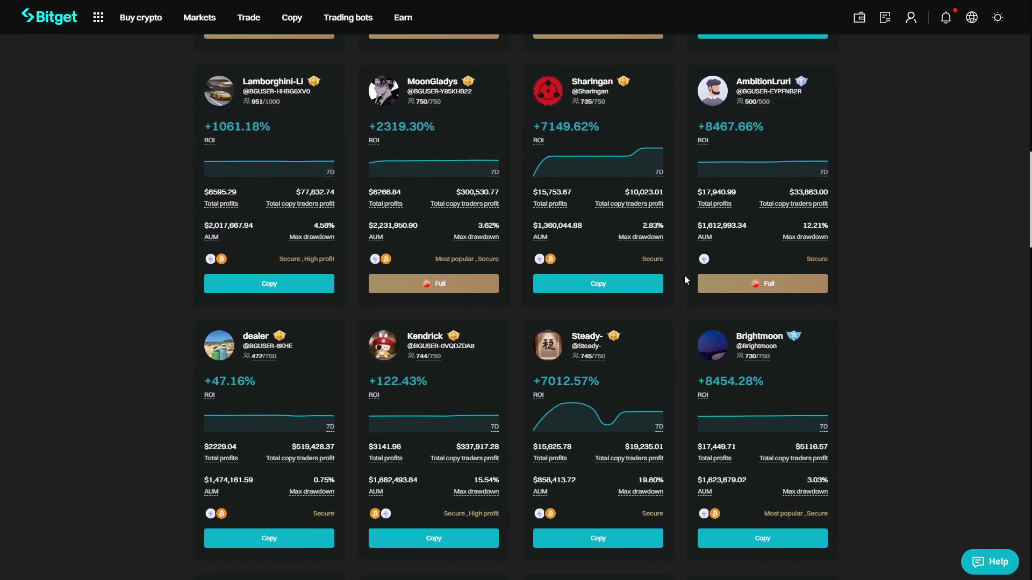
scroll(685, 275, down, 6)
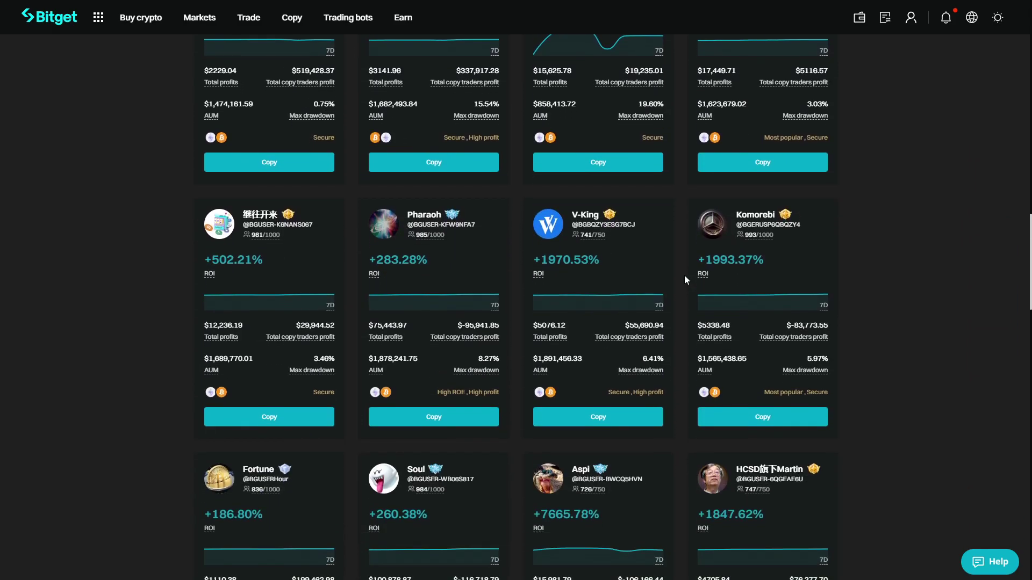
scroll(684, 275, down, 2)
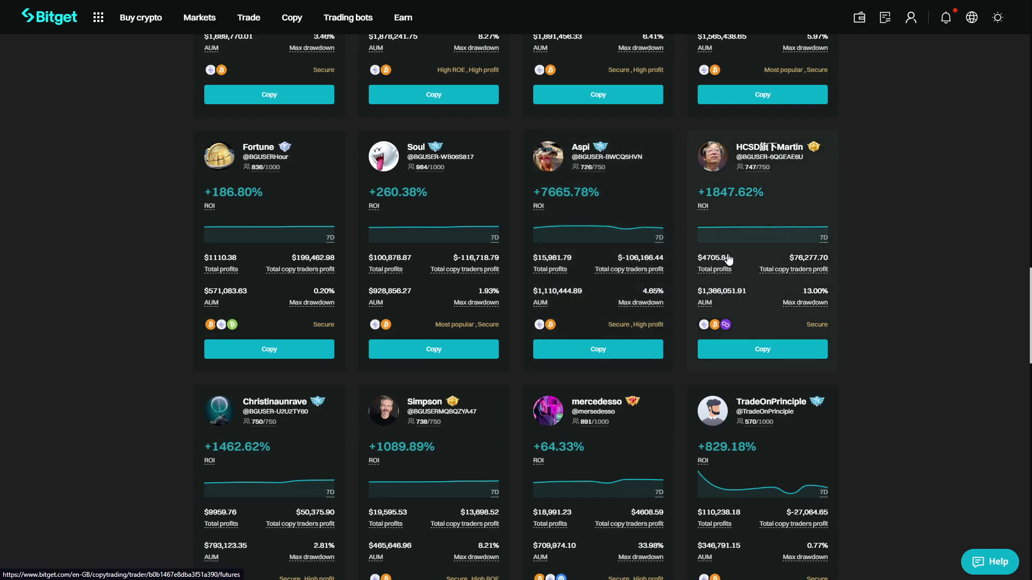
scroll(734, 261, up, 10)
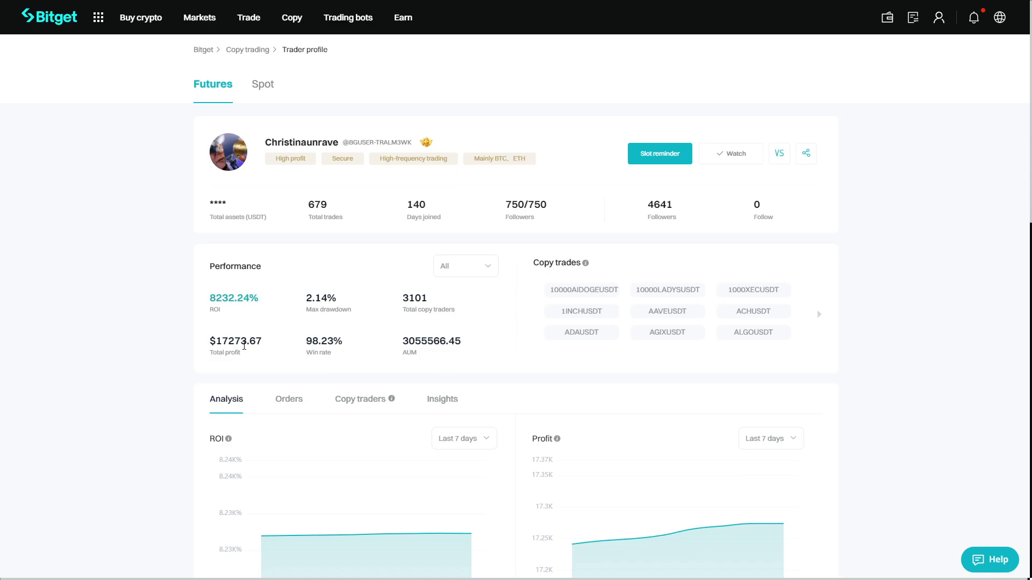
Scroll through the trader's profile charts, then return to the All traders grid with Alt+Left
scroll(170, 410, down, 10)
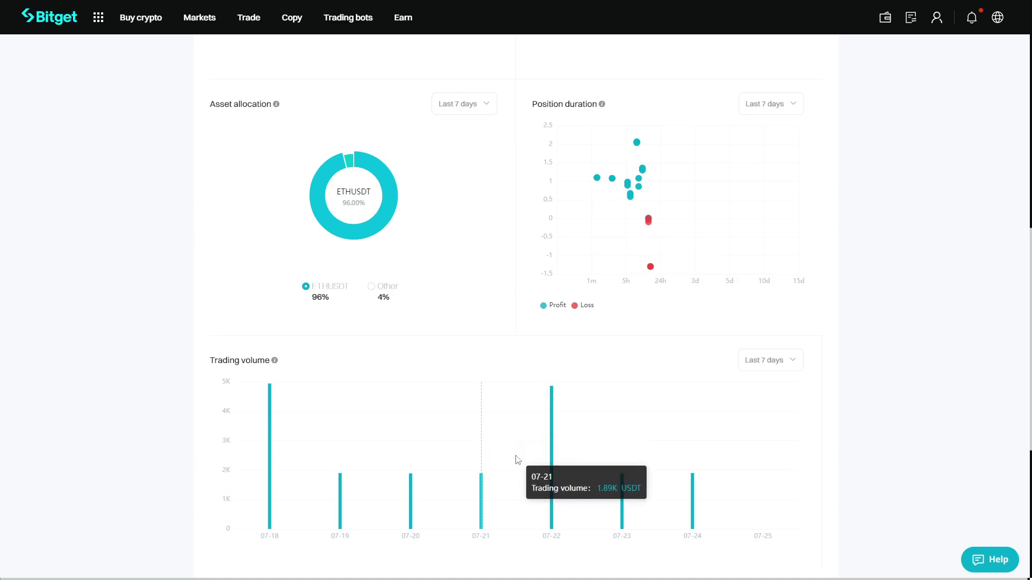
scroll(134, 486, up, 10)
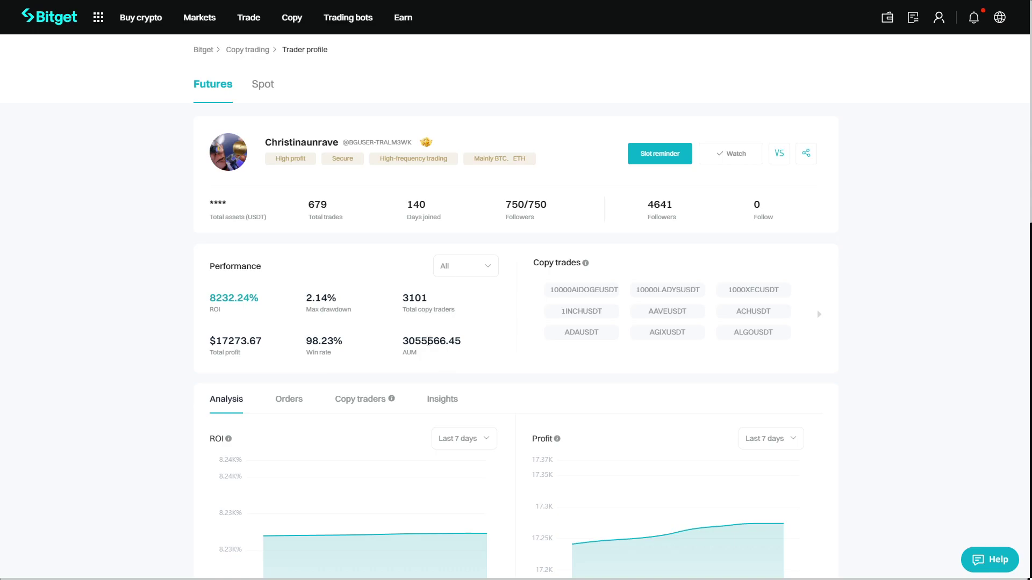
key(alt+Left)
scroll(526, 386, down, 4)
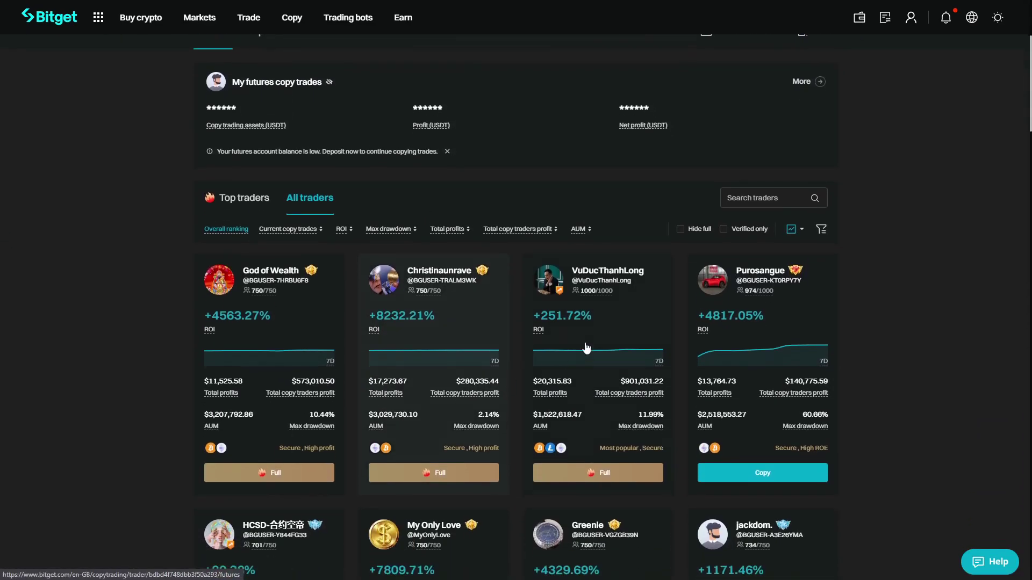
Set a slot reminder for the full 8232.21% ROI trader, then open the +4817.05% trader's profile
scroll(415, 349, down, 1)
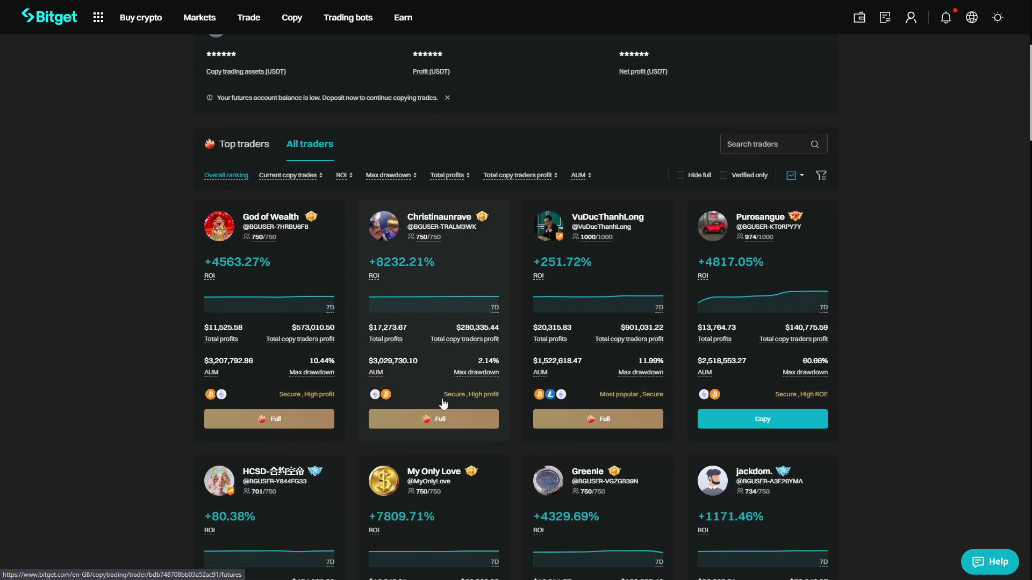
click(451, 220)
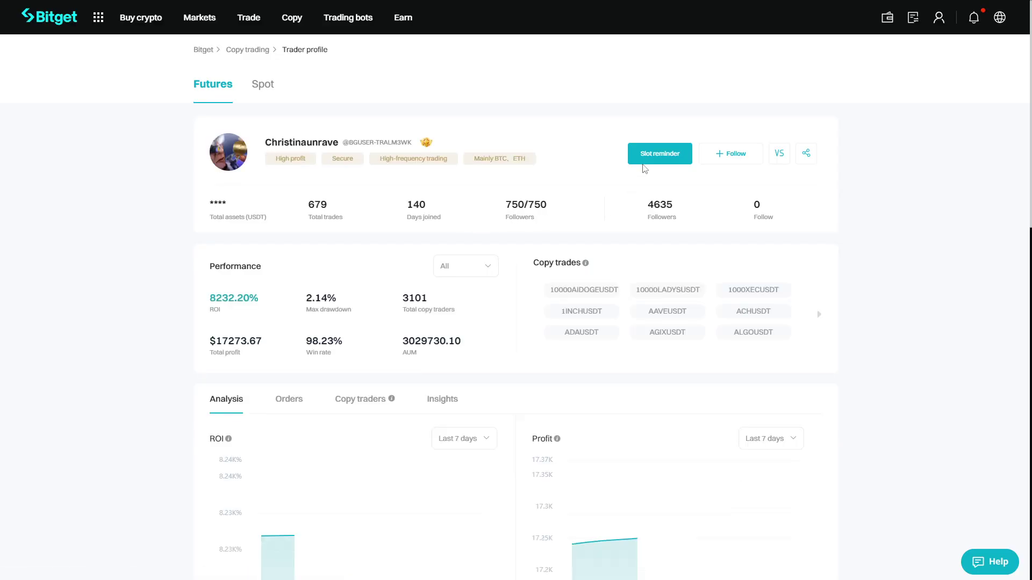
click(657, 156)
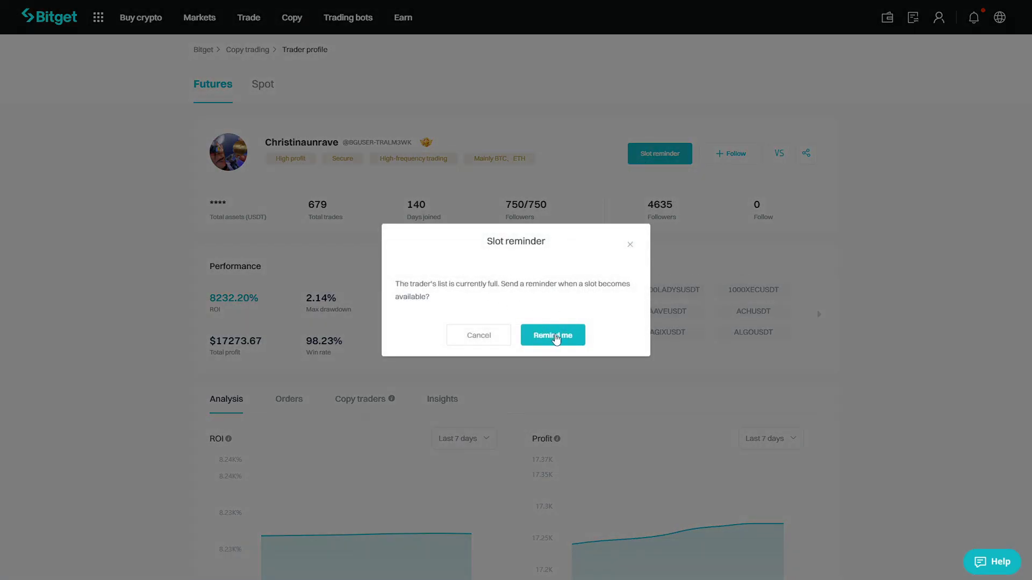
click(554, 336)
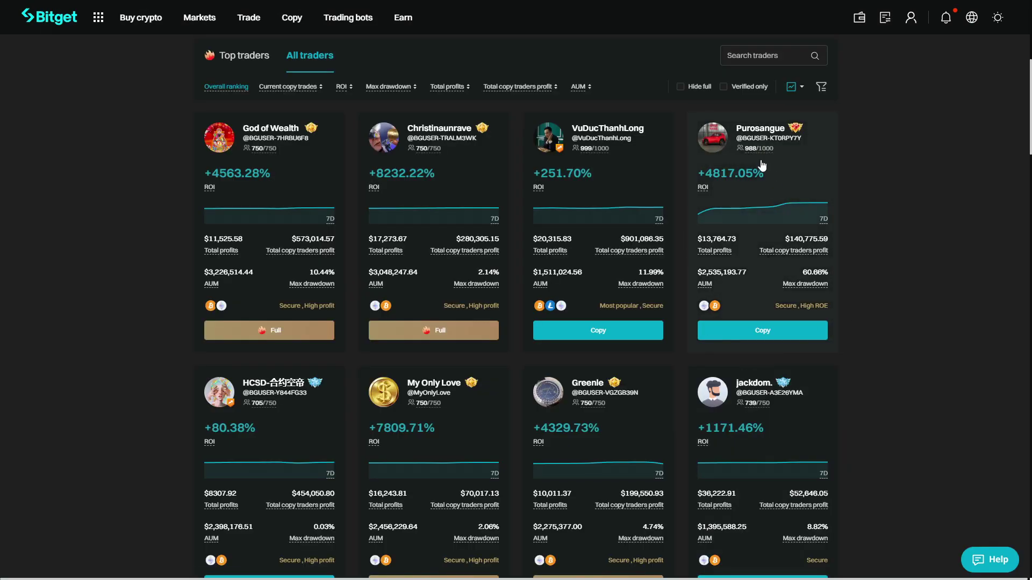
click(755, 132)
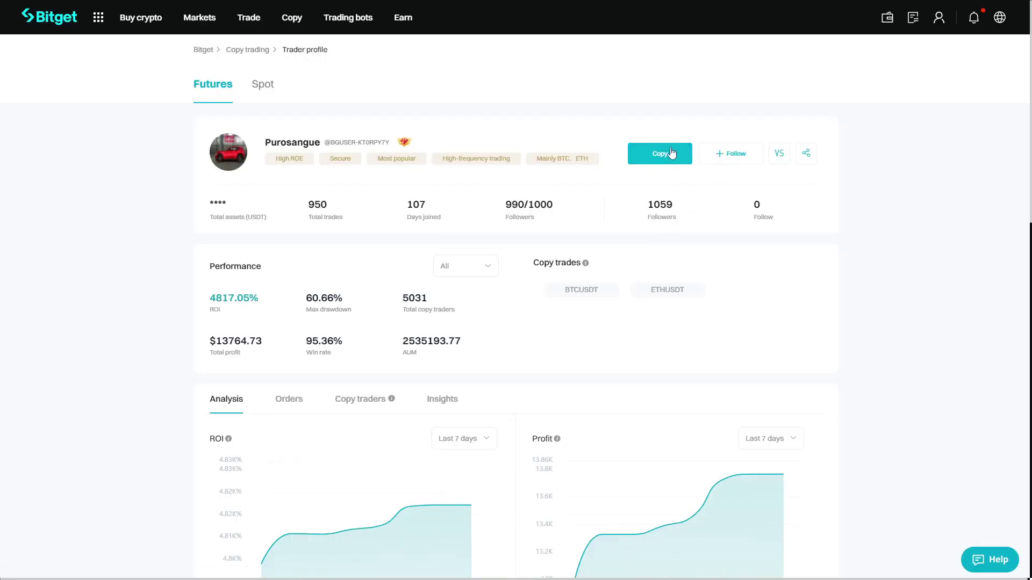
Start copying the 4817.05% ROI trader, dismiss the futures pairs tip, and check the assets overview
click(664, 156)
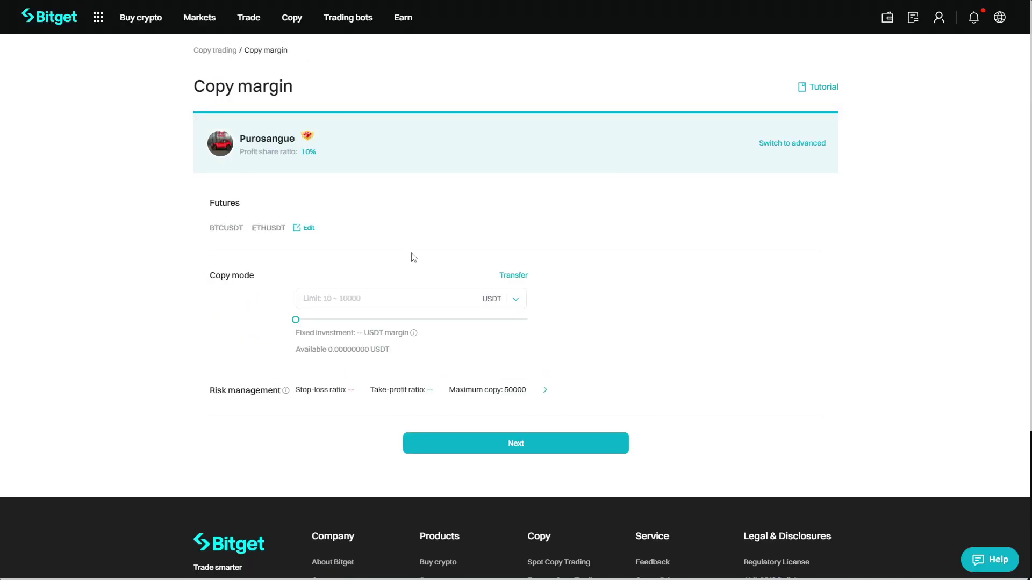
drag(241, 151, 310, 154)
click(295, 164)
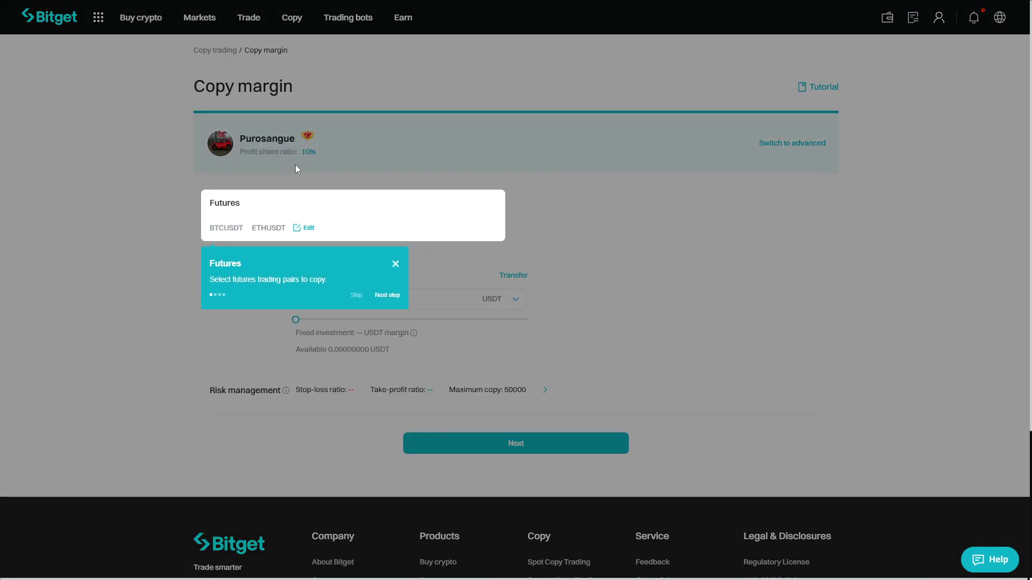
click(395, 265)
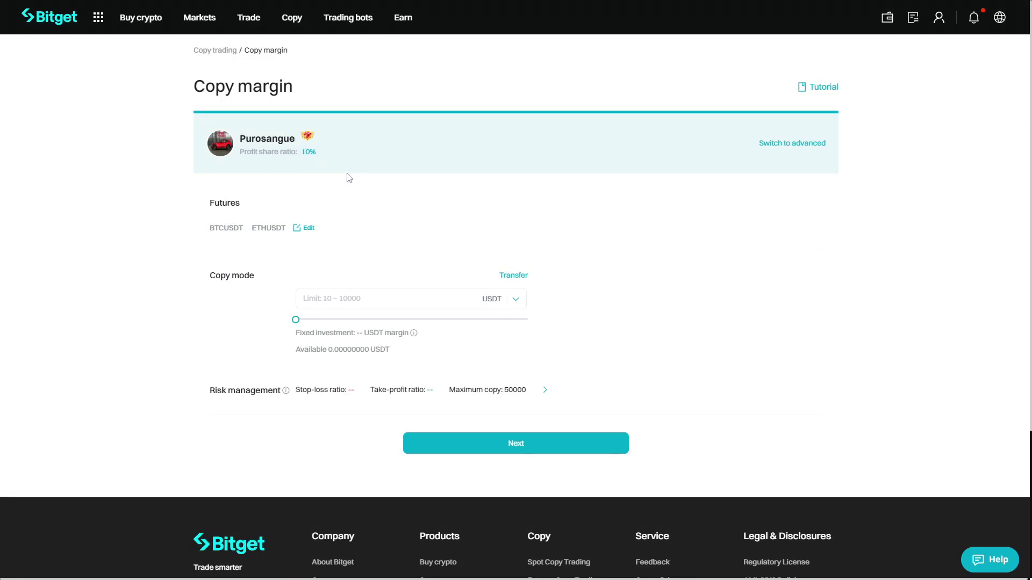
mouse_move(888, 17)
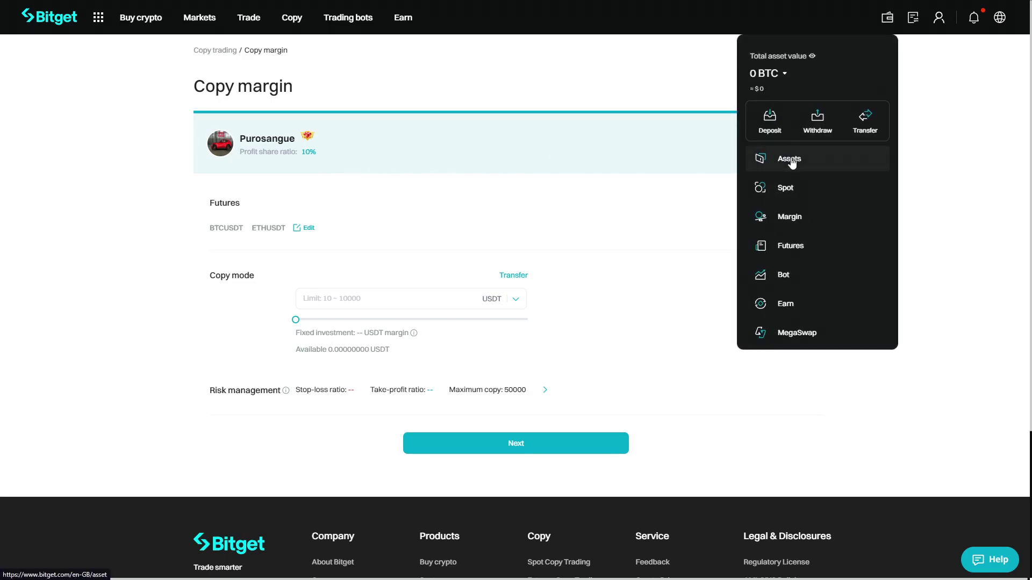
click(788, 159)
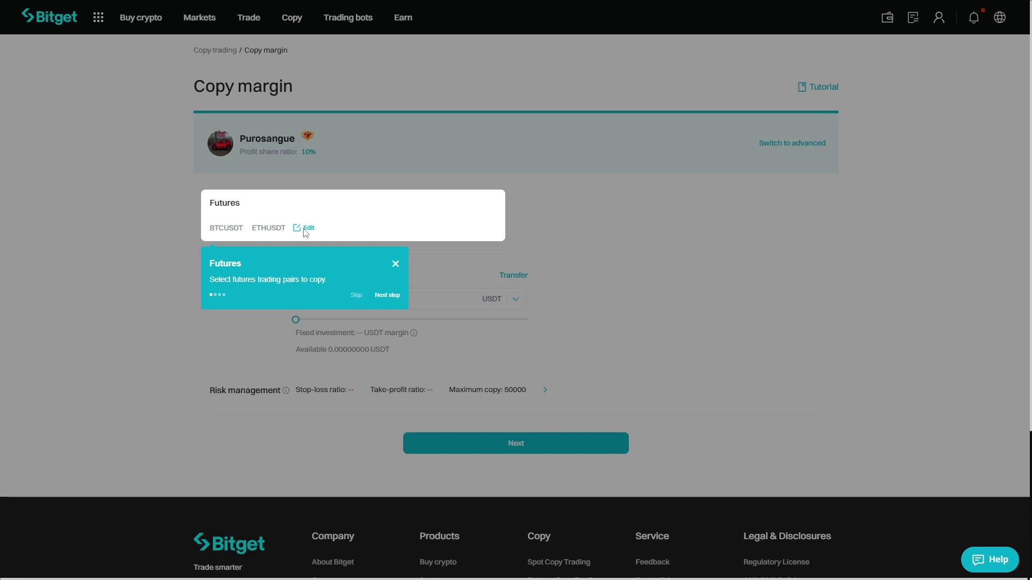
Deselect ETHUSDT so only BTCUSDT is copied, then bring up the Spot to USDT-M Futures transfer
click(395, 265)
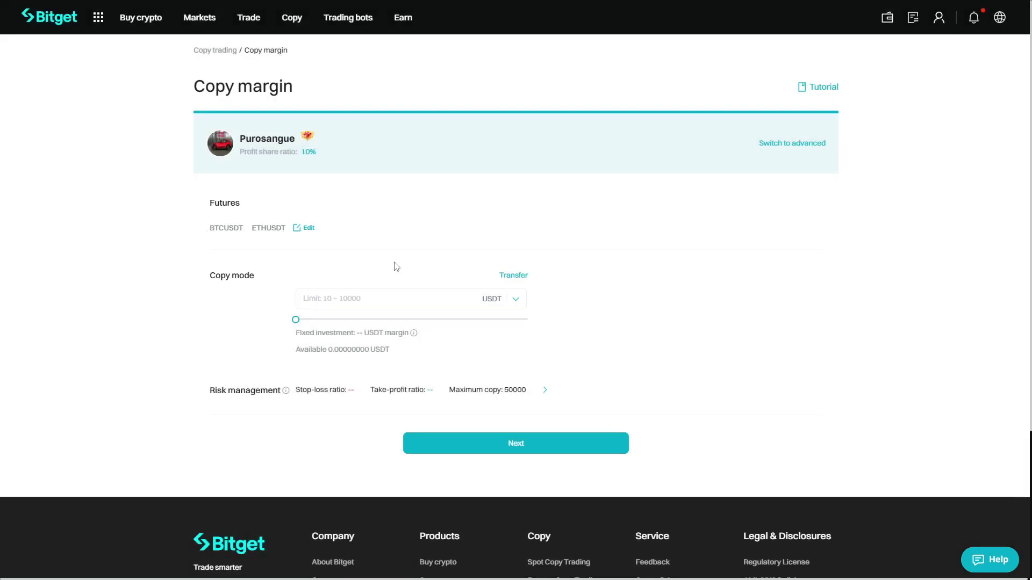
click(310, 228)
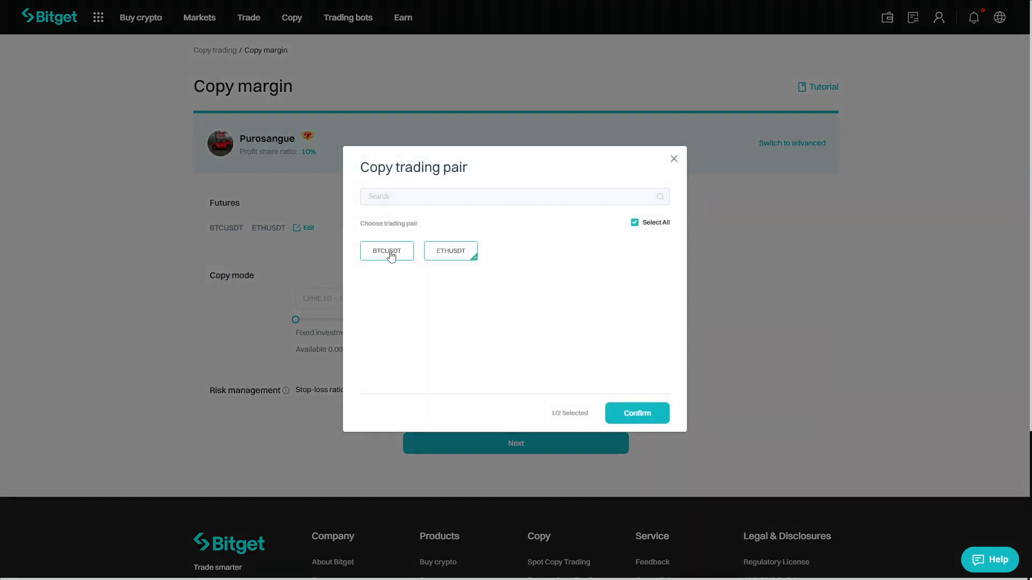
click(393, 253)
click(395, 255)
click(449, 256)
click(638, 415)
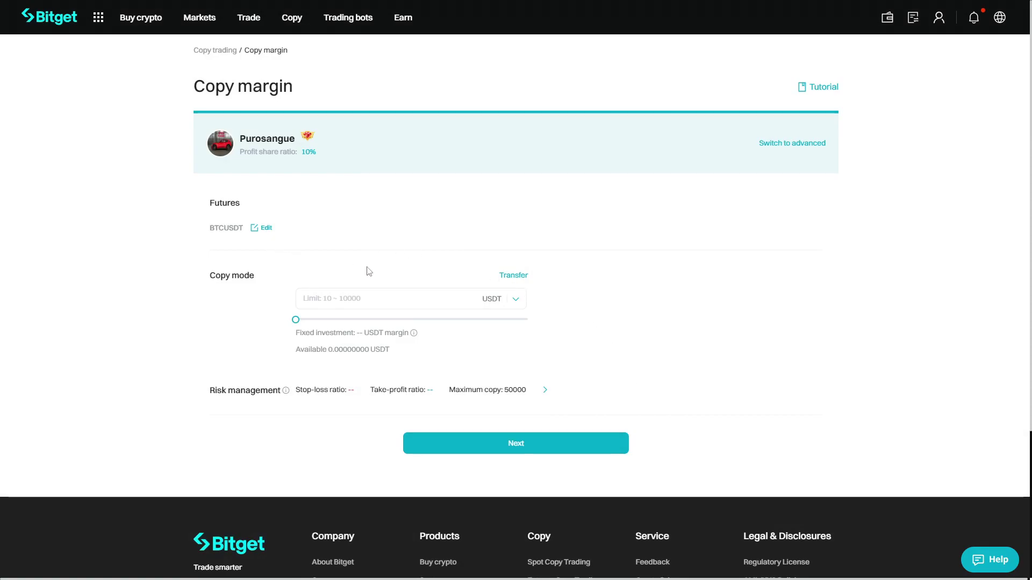
click(512, 279)
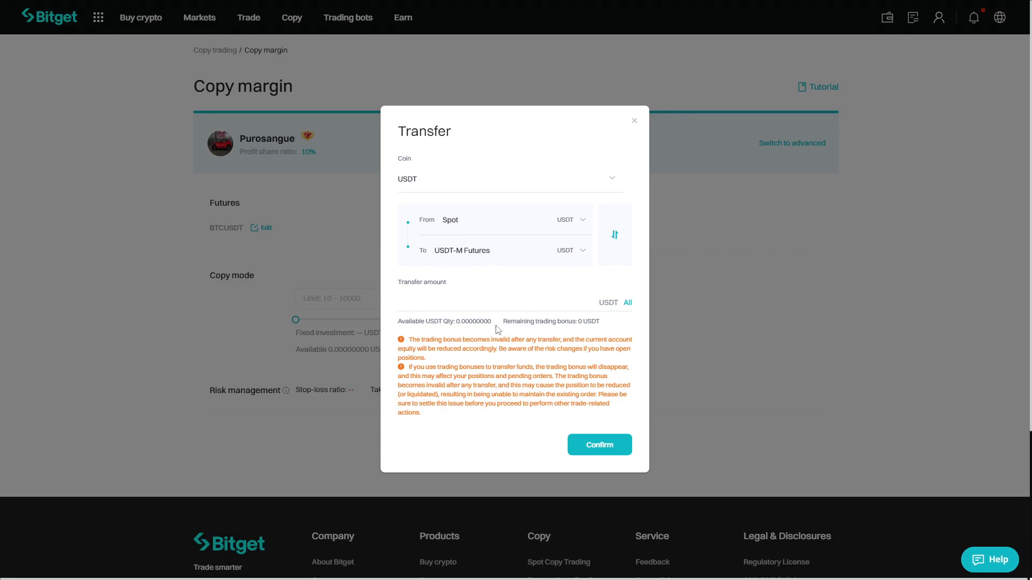
Paste the full available USDT amount and confirm the transfer into USDT-M Futures
click(483, 303)
key(ctrl+v)
click(601, 449)
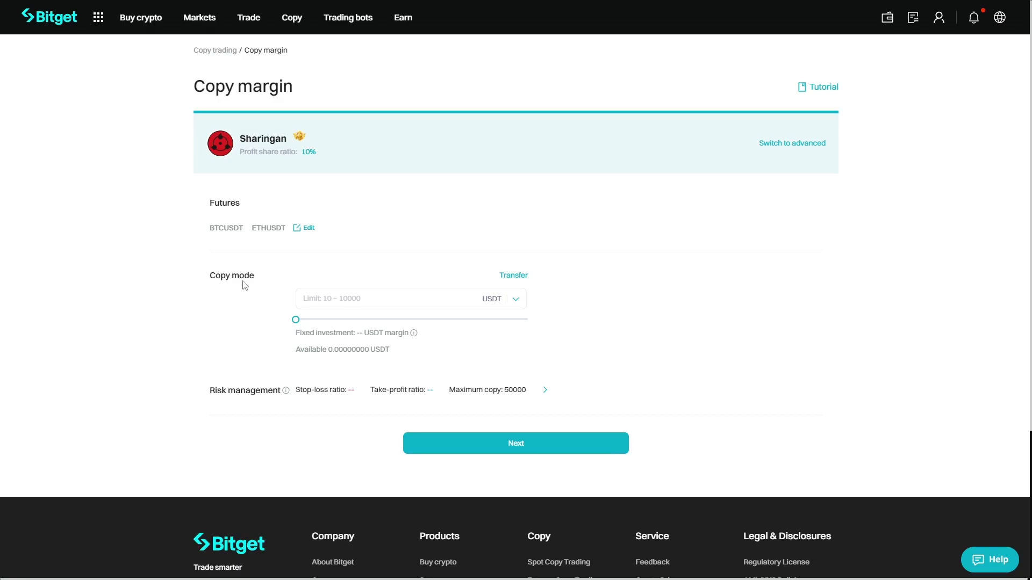
Drag the fixed copy margin slider to 10000 USDT and leave the risk management limits unchanged
drag(297, 321, 359, 321)
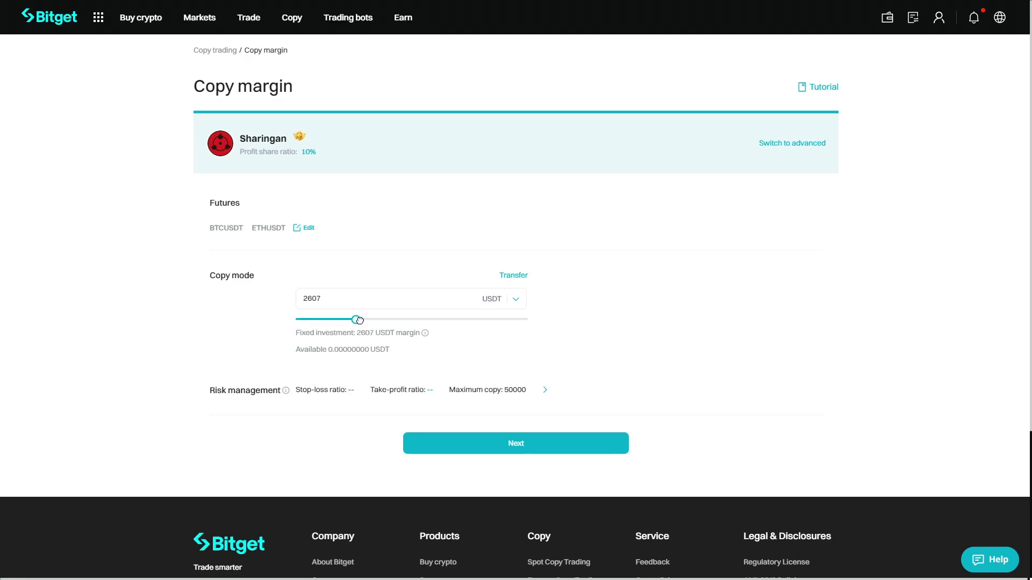
drag(359, 320, 364, 320)
drag(364, 320, 516, 329)
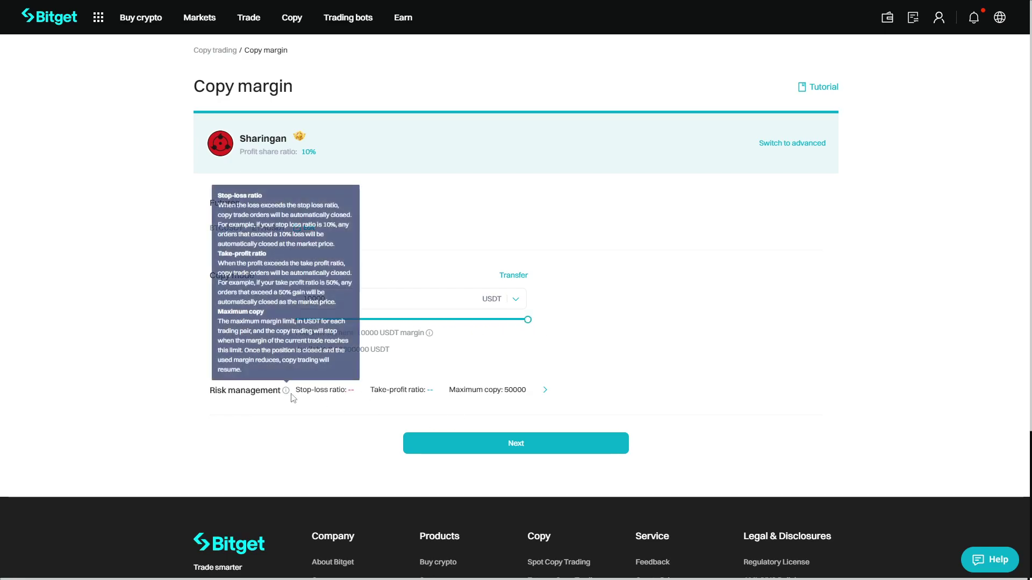
click(547, 392)
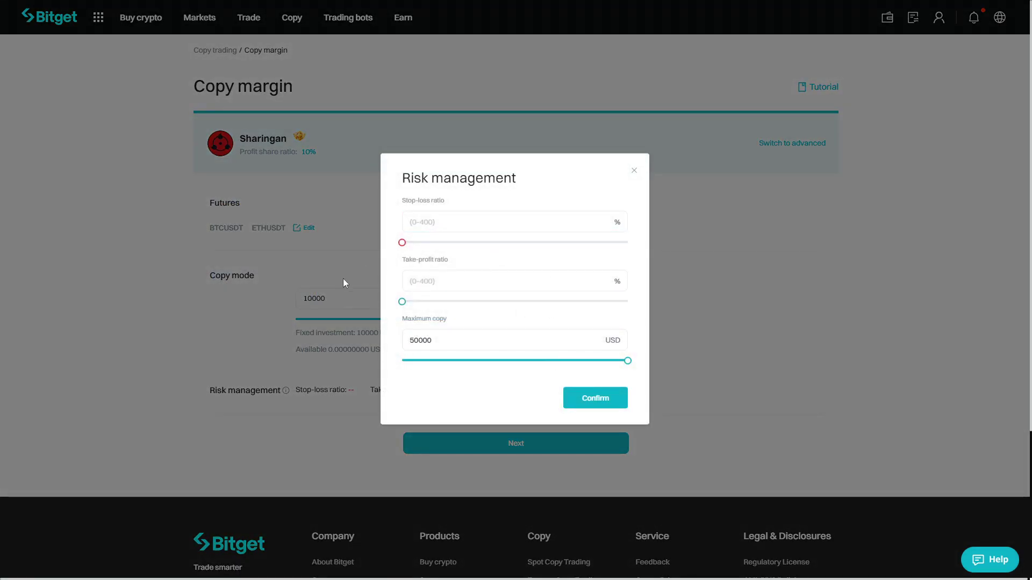
click(635, 170)
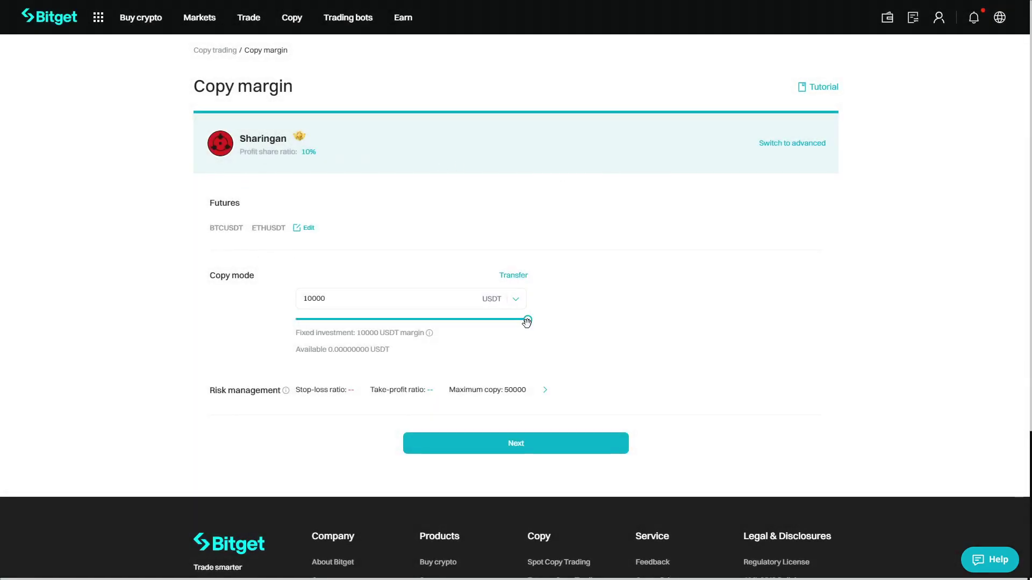
Proceed to the Confirm copy trade dialog and review the BTCUSDT and ETHUSDT details at 10000 USDT
click(509, 440)
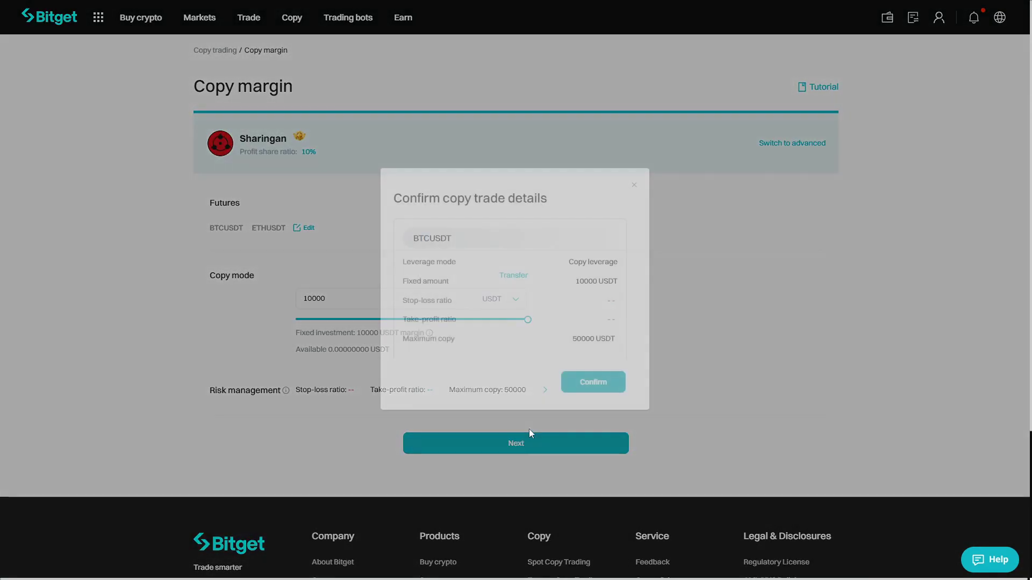
scroll(478, 306, down, 3)
scroll(483, 318, up, 3)
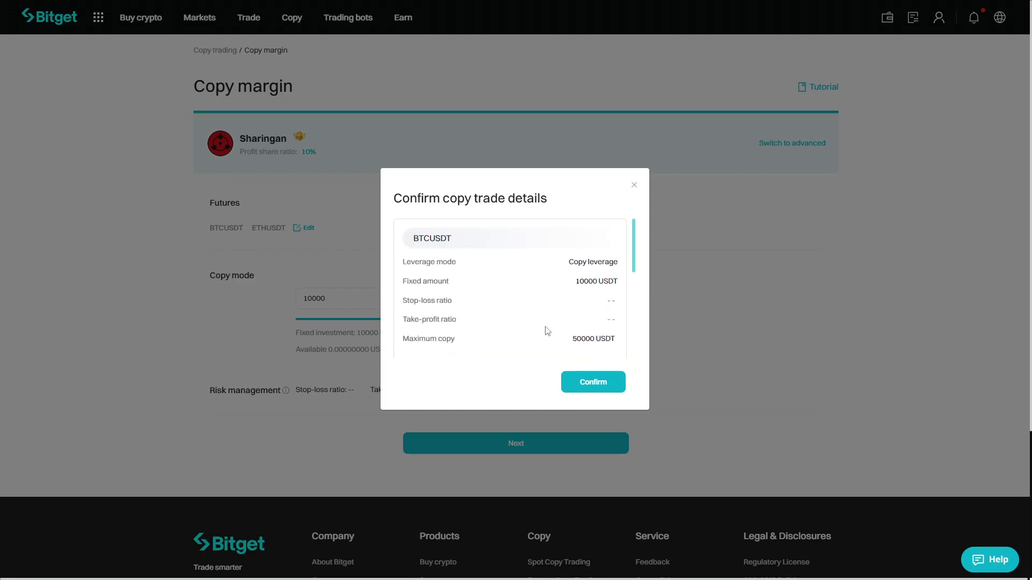
scroll(546, 330, down, 2)
scroll(546, 327, up, 2)
scroll(553, 325, down, 3)
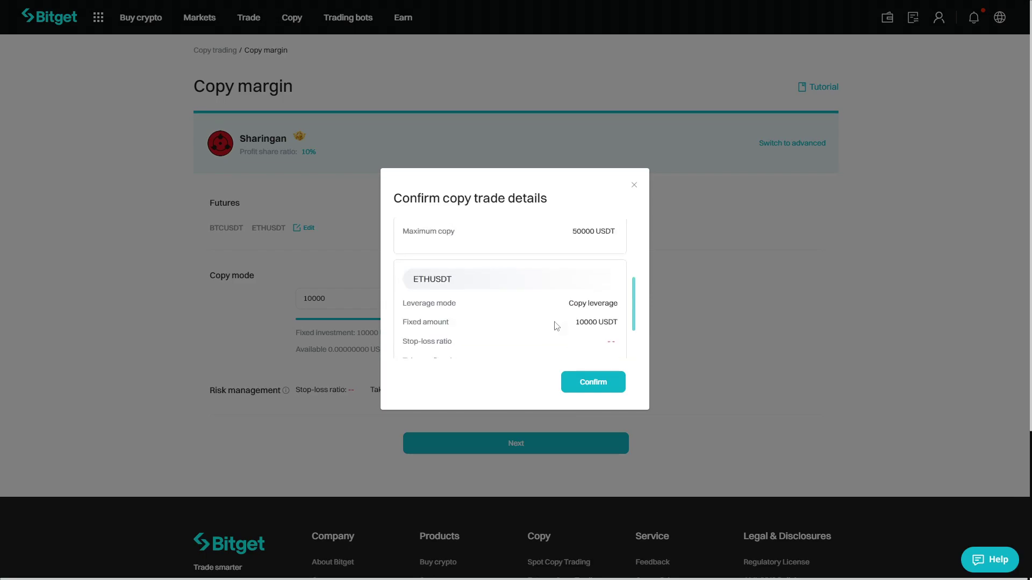
scroll(553, 325, up, 3)
scroll(552, 321, down, 3)
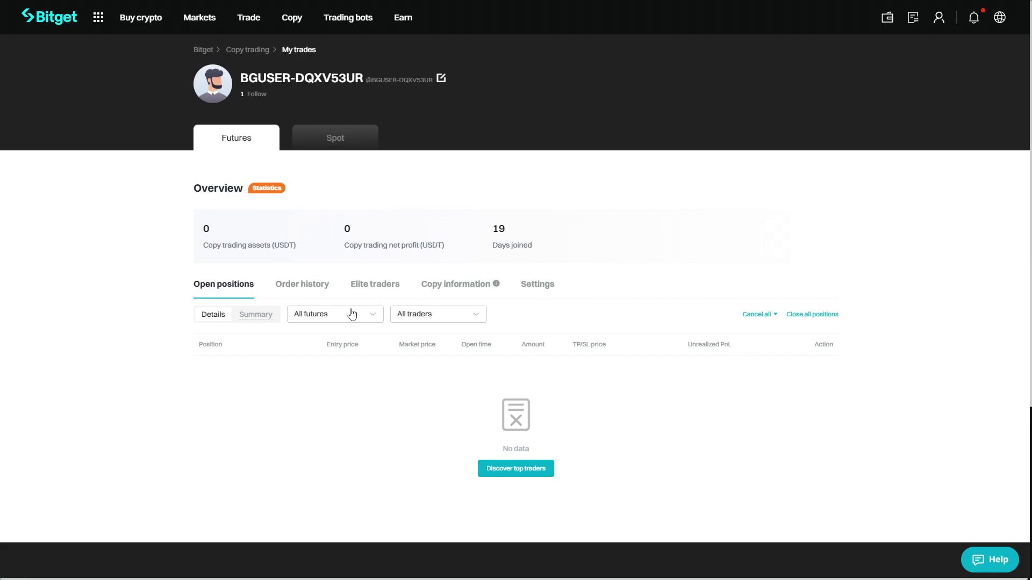
Show the Elite traders list under My trades
click(383, 287)
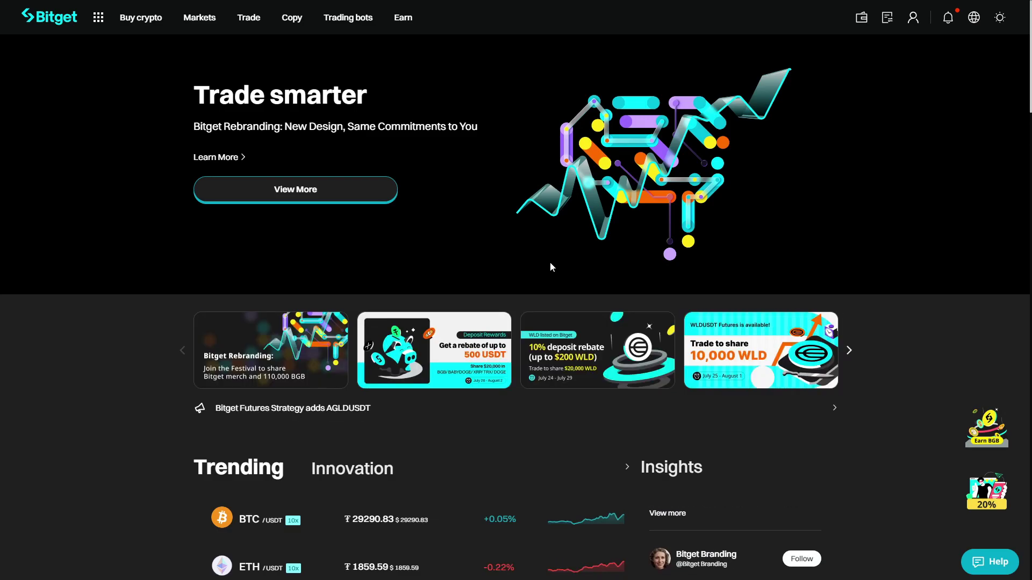
Bring up the Copy and Trade header menus on the way to the Rewards Center
mouse_move(277, 20)
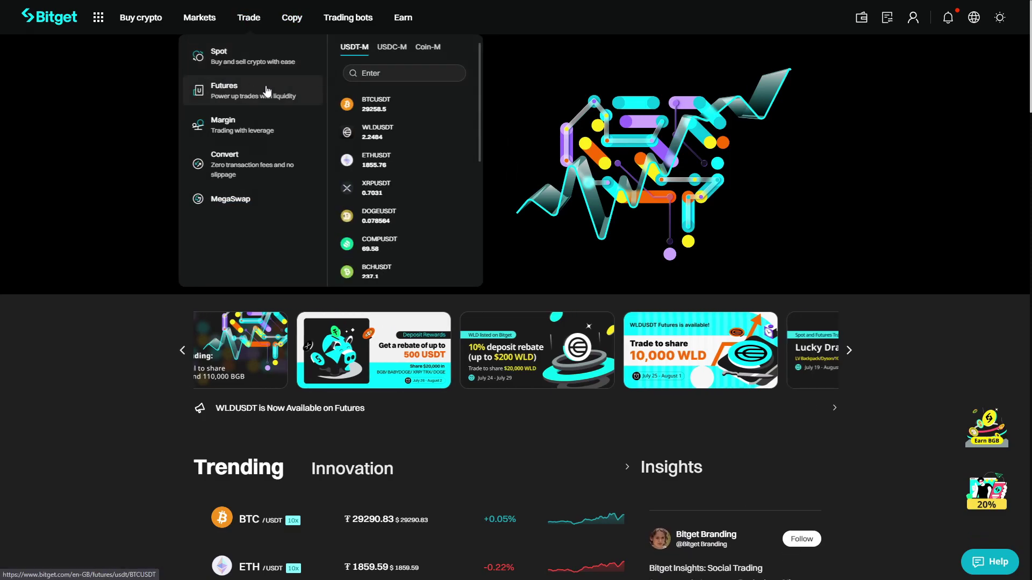
mouse_move(225, 56)
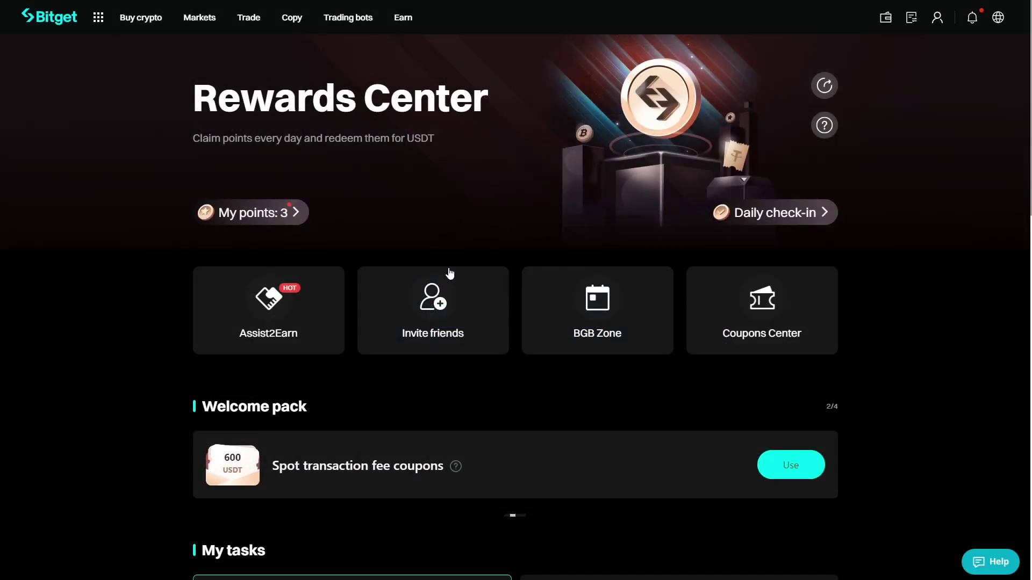
Review My tasks (+250-point Copy trading task) and Points redemption coupons from 100 points
scroll(433, 324, down, 4)
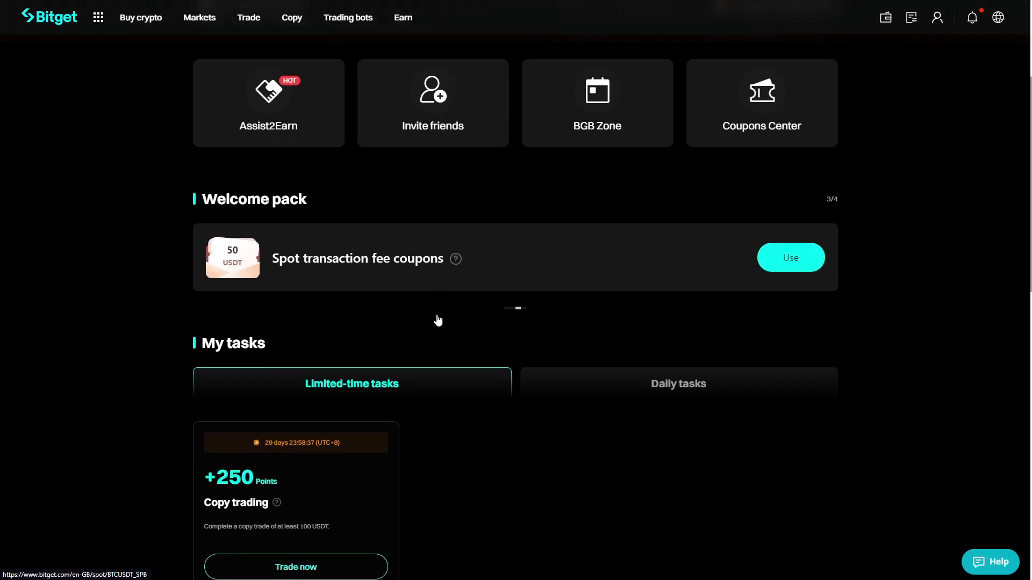
scroll(438, 320, down, 8)
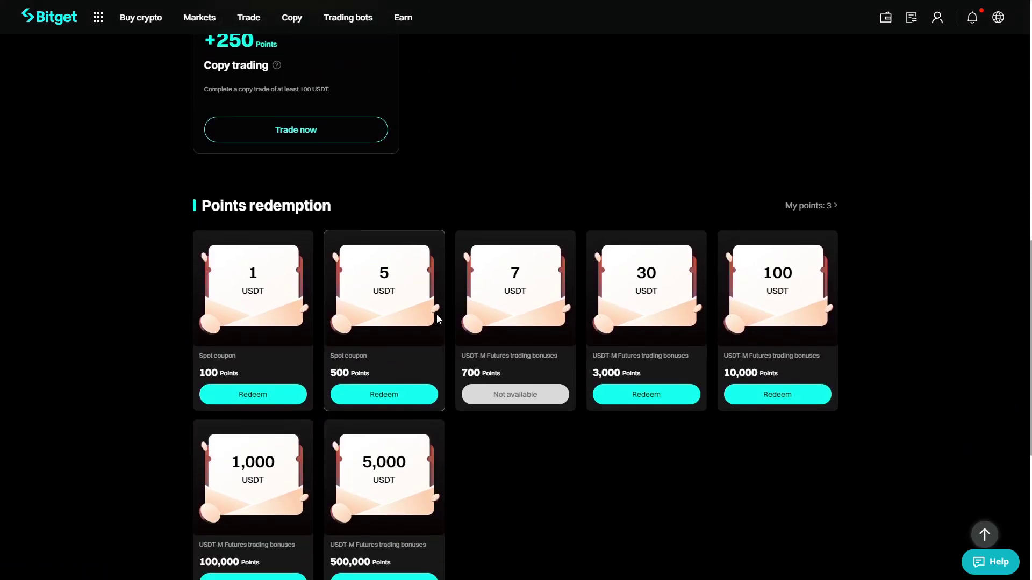
scroll(437, 318, down, 3)
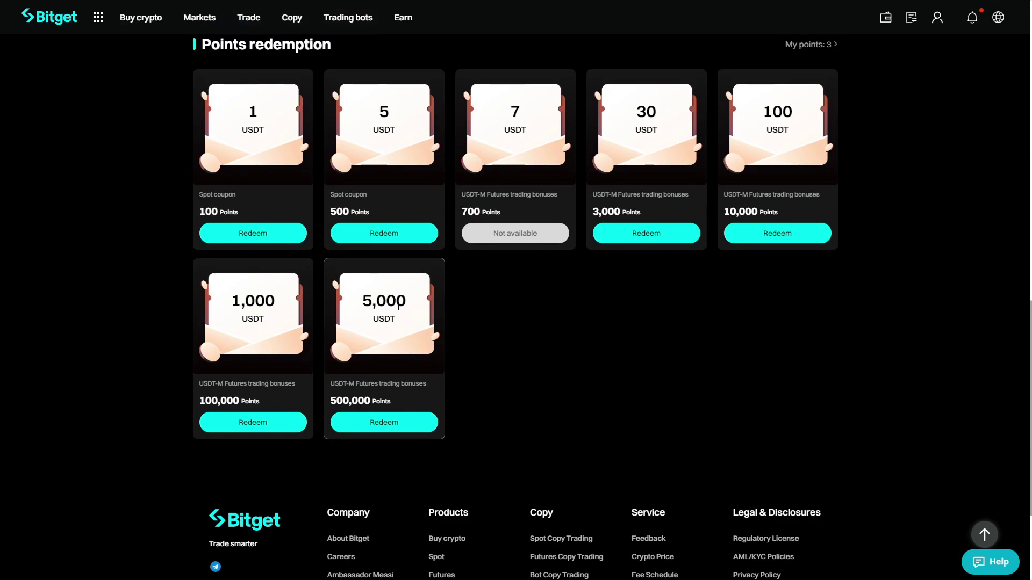
scroll(475, 345, up, 6)
scroll(476, 345, up, 4)
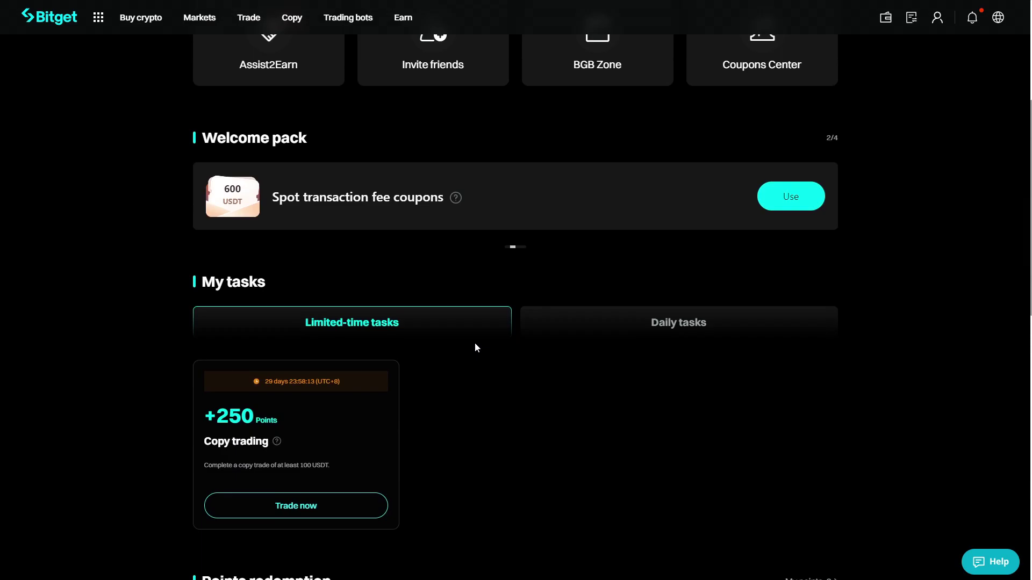
Return to the top of the Rewards Center page
scroll(475, 341, up, 3)
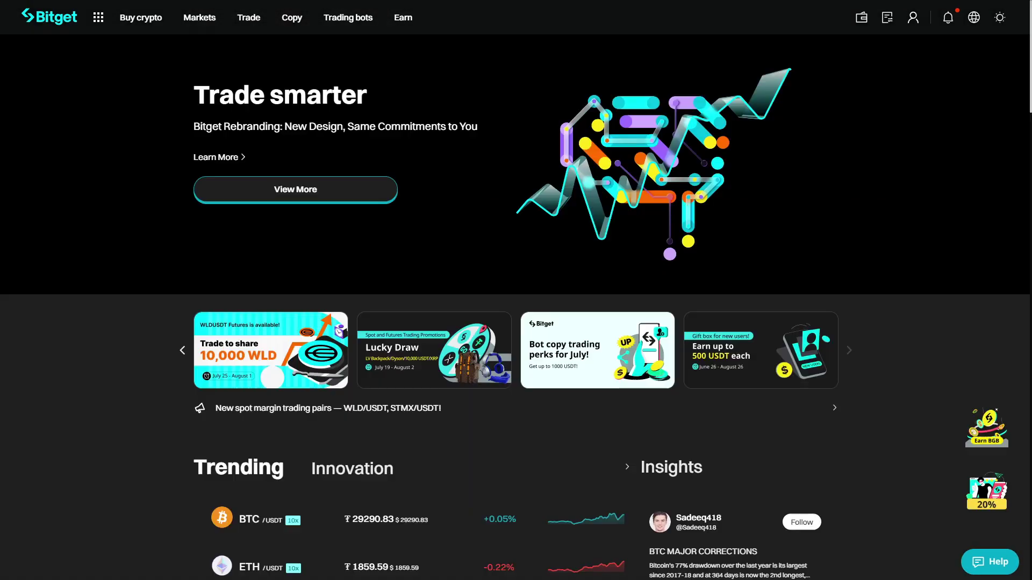